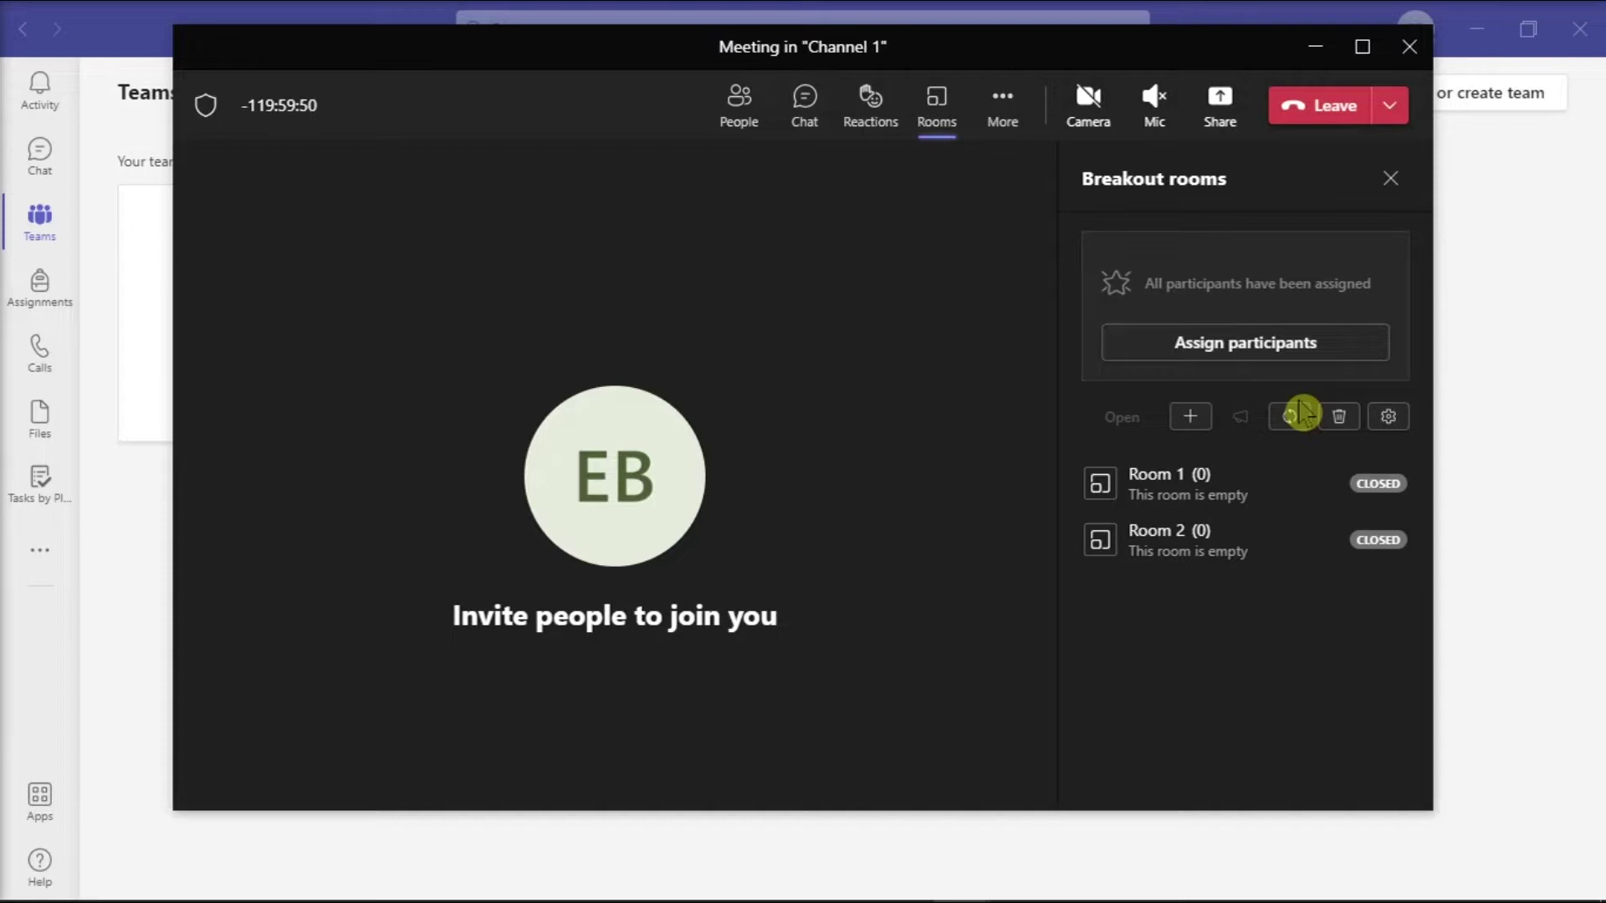
Turn the meeting audio on, confirming mic and speaker, then select Room 1.
{"action": "left_click", "coordinate": [1154, 119]}
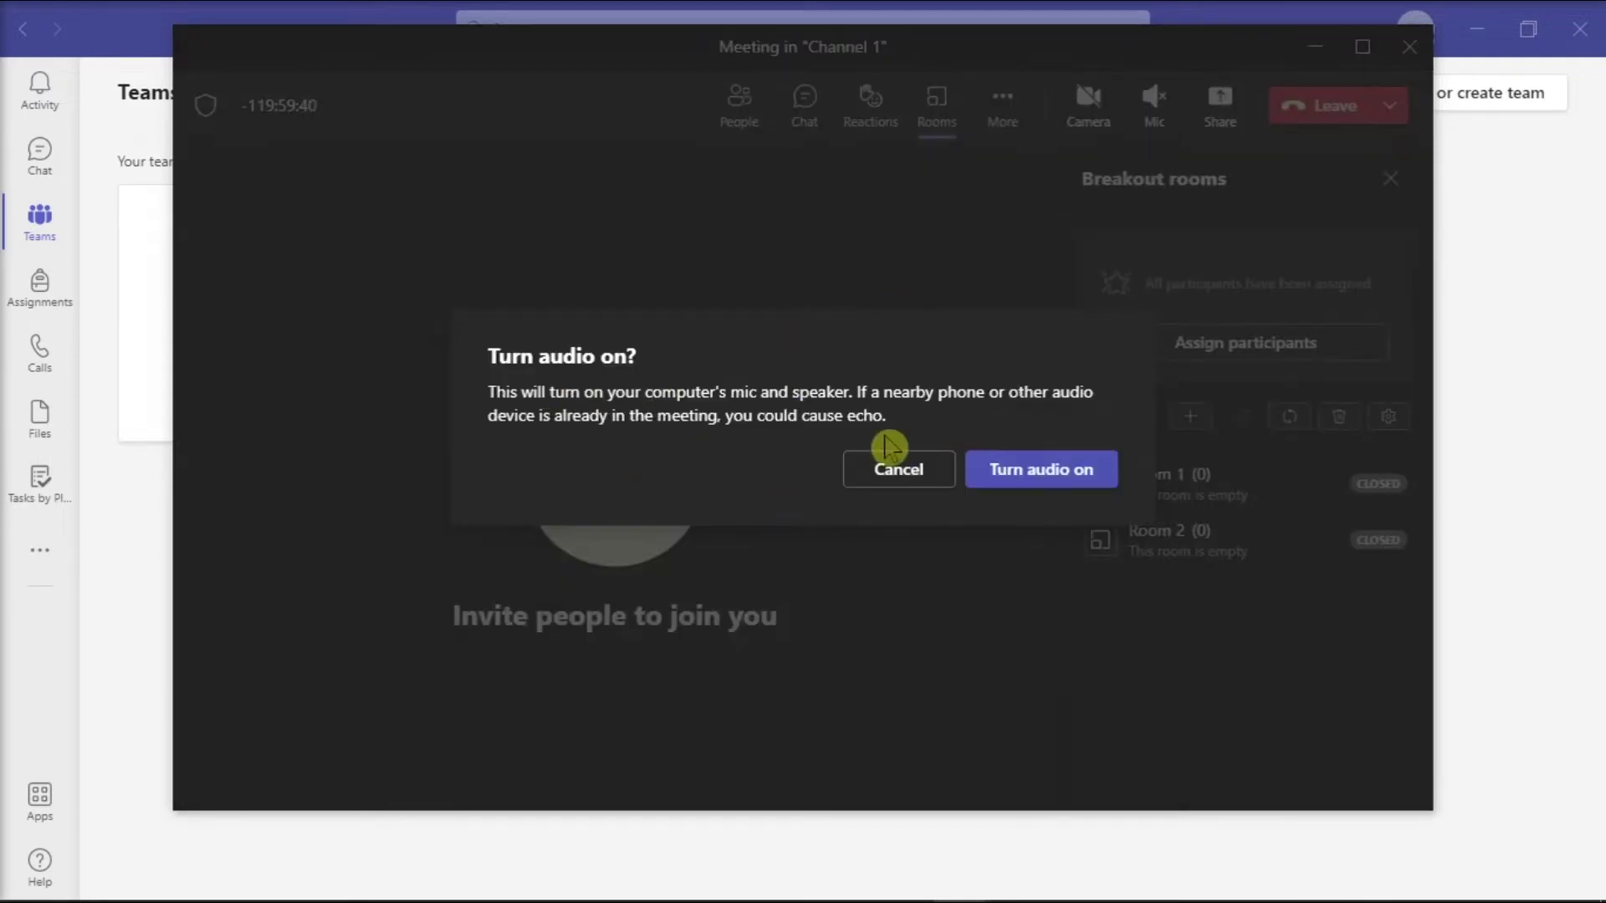
{"action": "left_click", "coordinate": [1039, 484]}
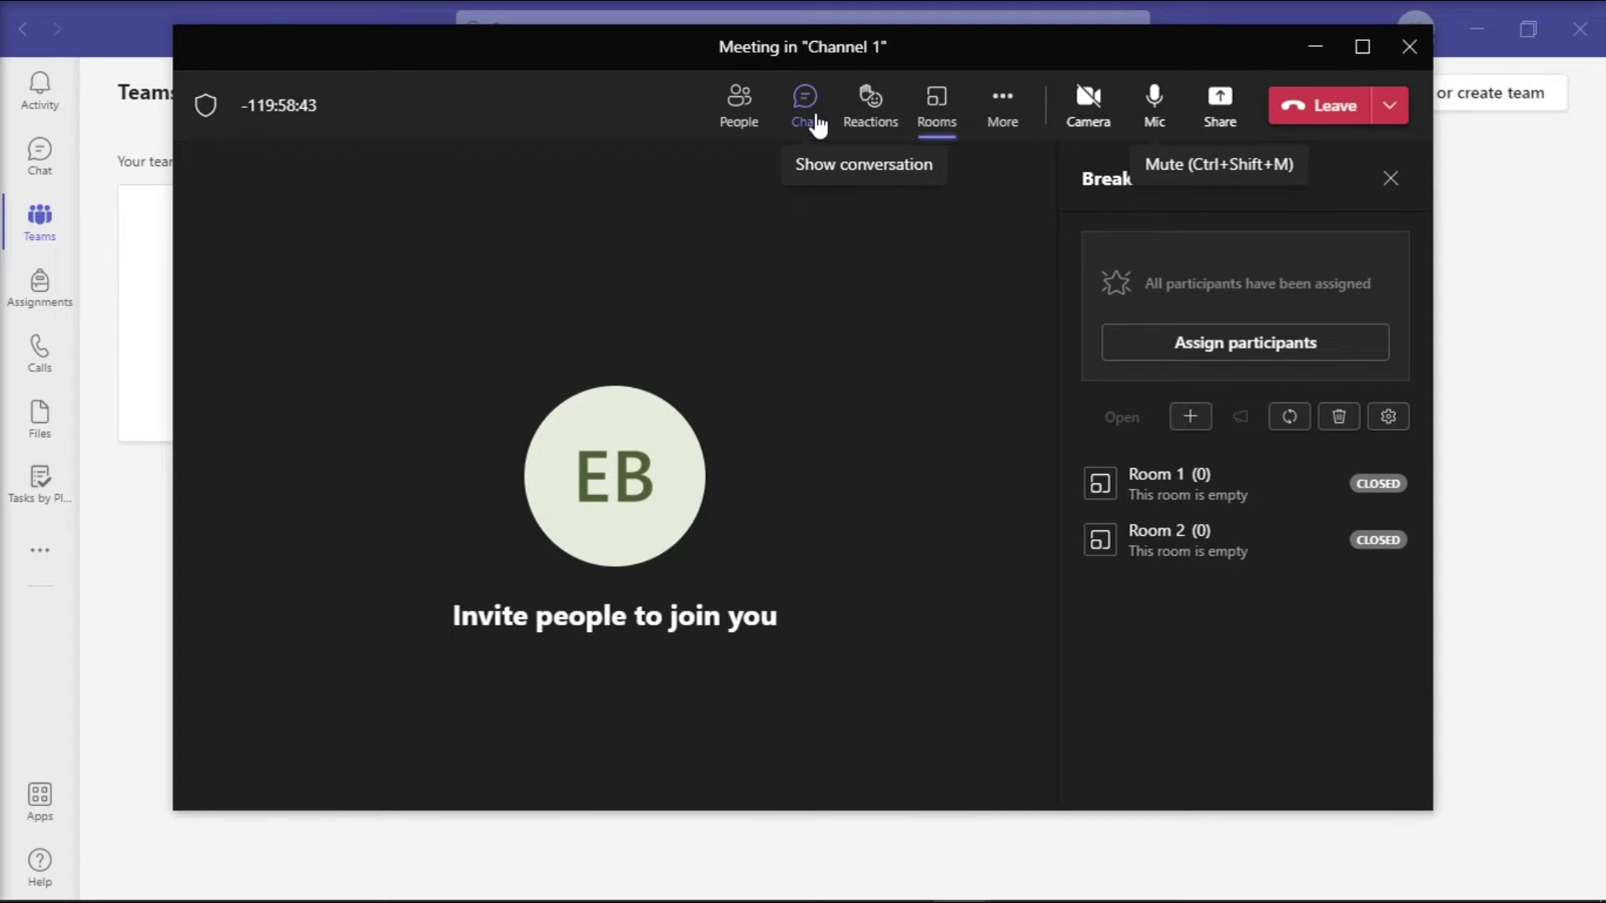
{"action": "left_click", "coordinate": [1267, 634]}
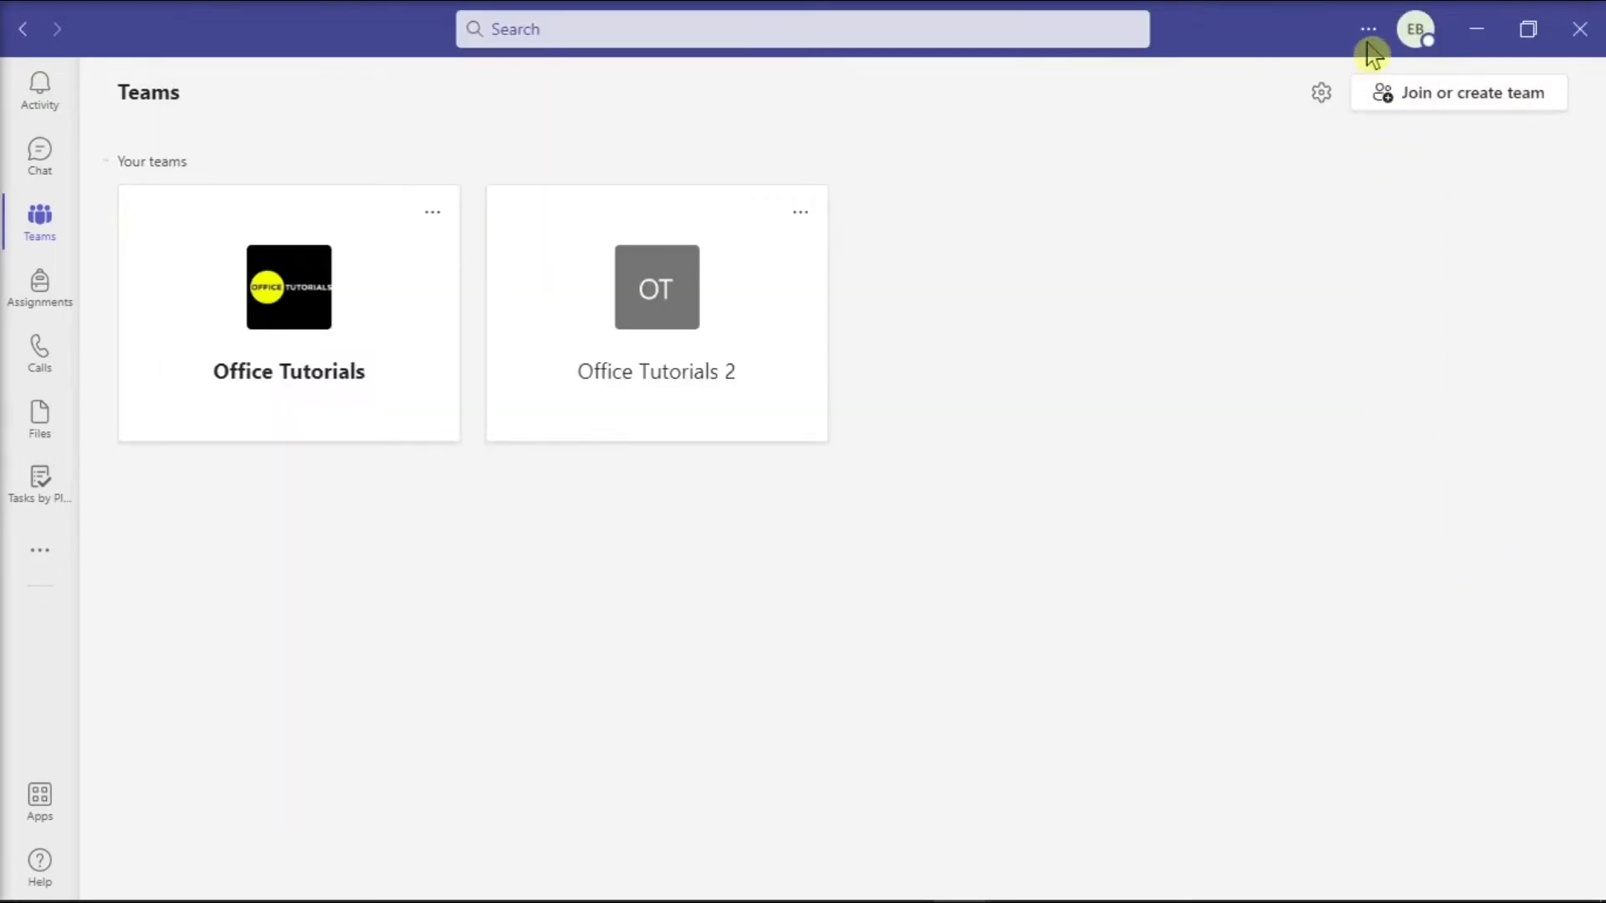
Check for and install Teams updates from the options menu by the profile picture.
{"action": "left_click", "coordinate": [1368, 30]}
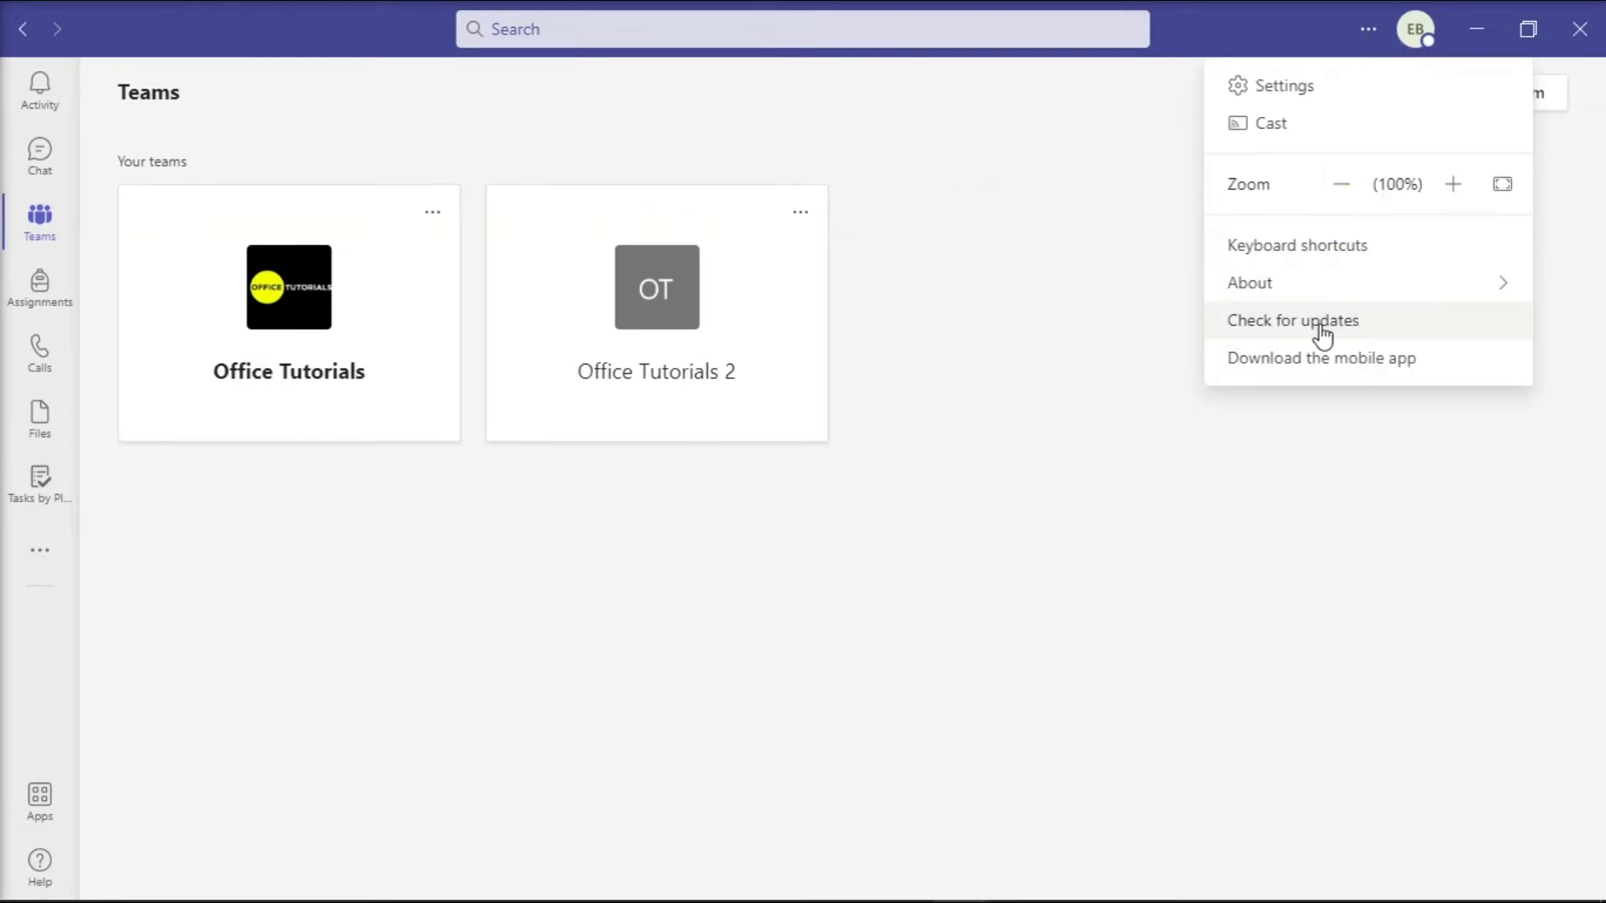
{"action": "left_click", "coordinate": [1286, 329]}
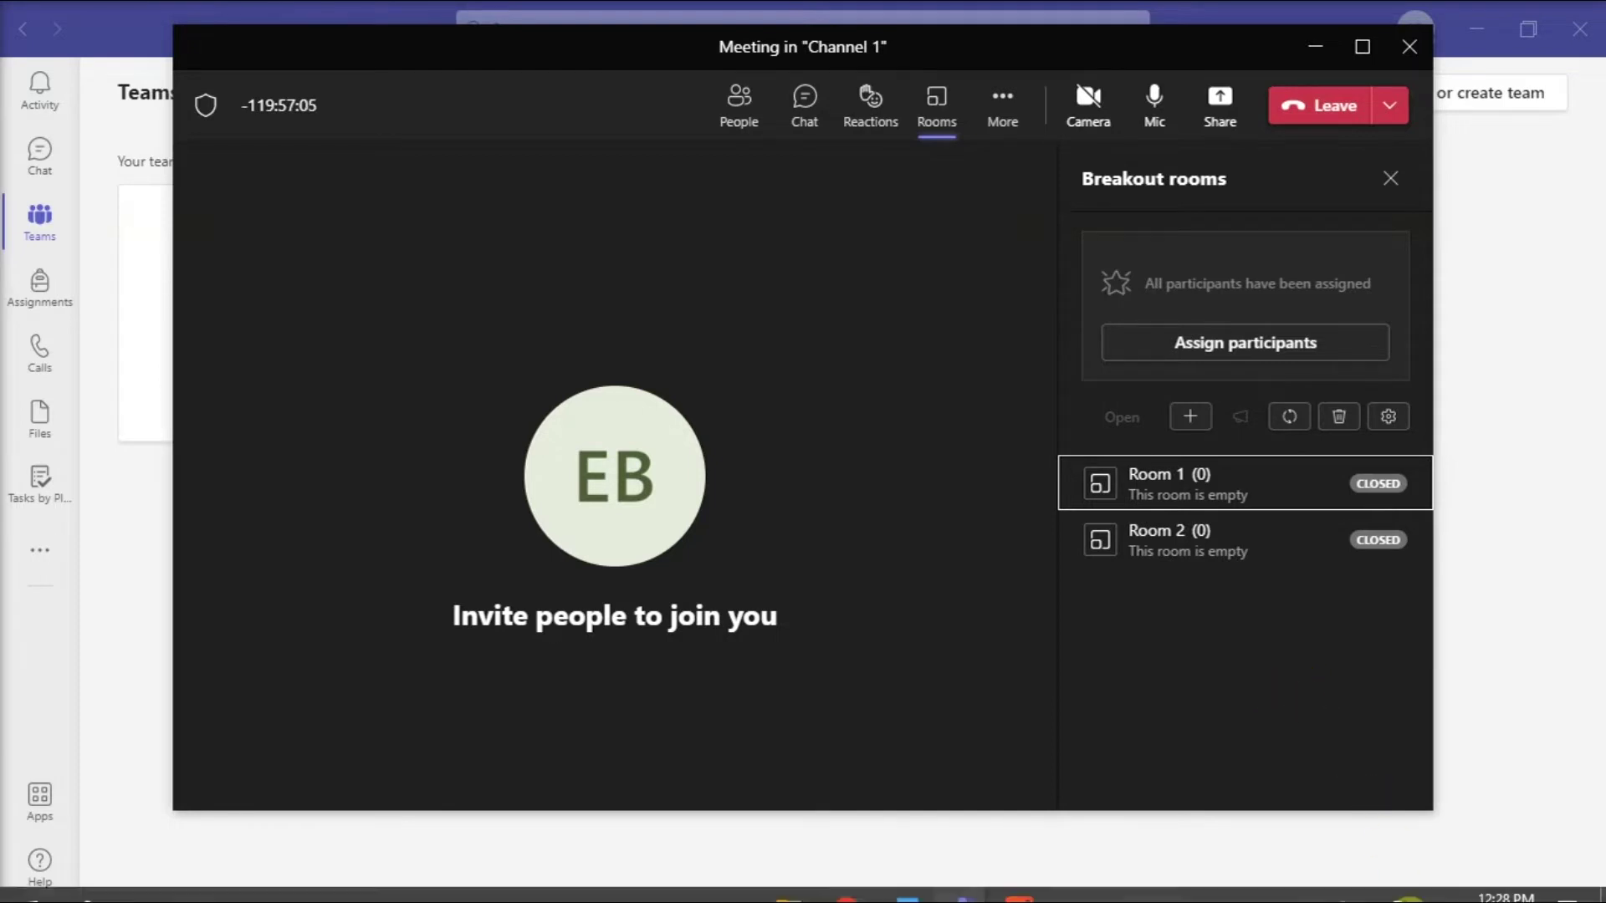
Quit Teams completely from its system-tray icon.
{"action": "right_click", "coordinate": [1341, 881]}
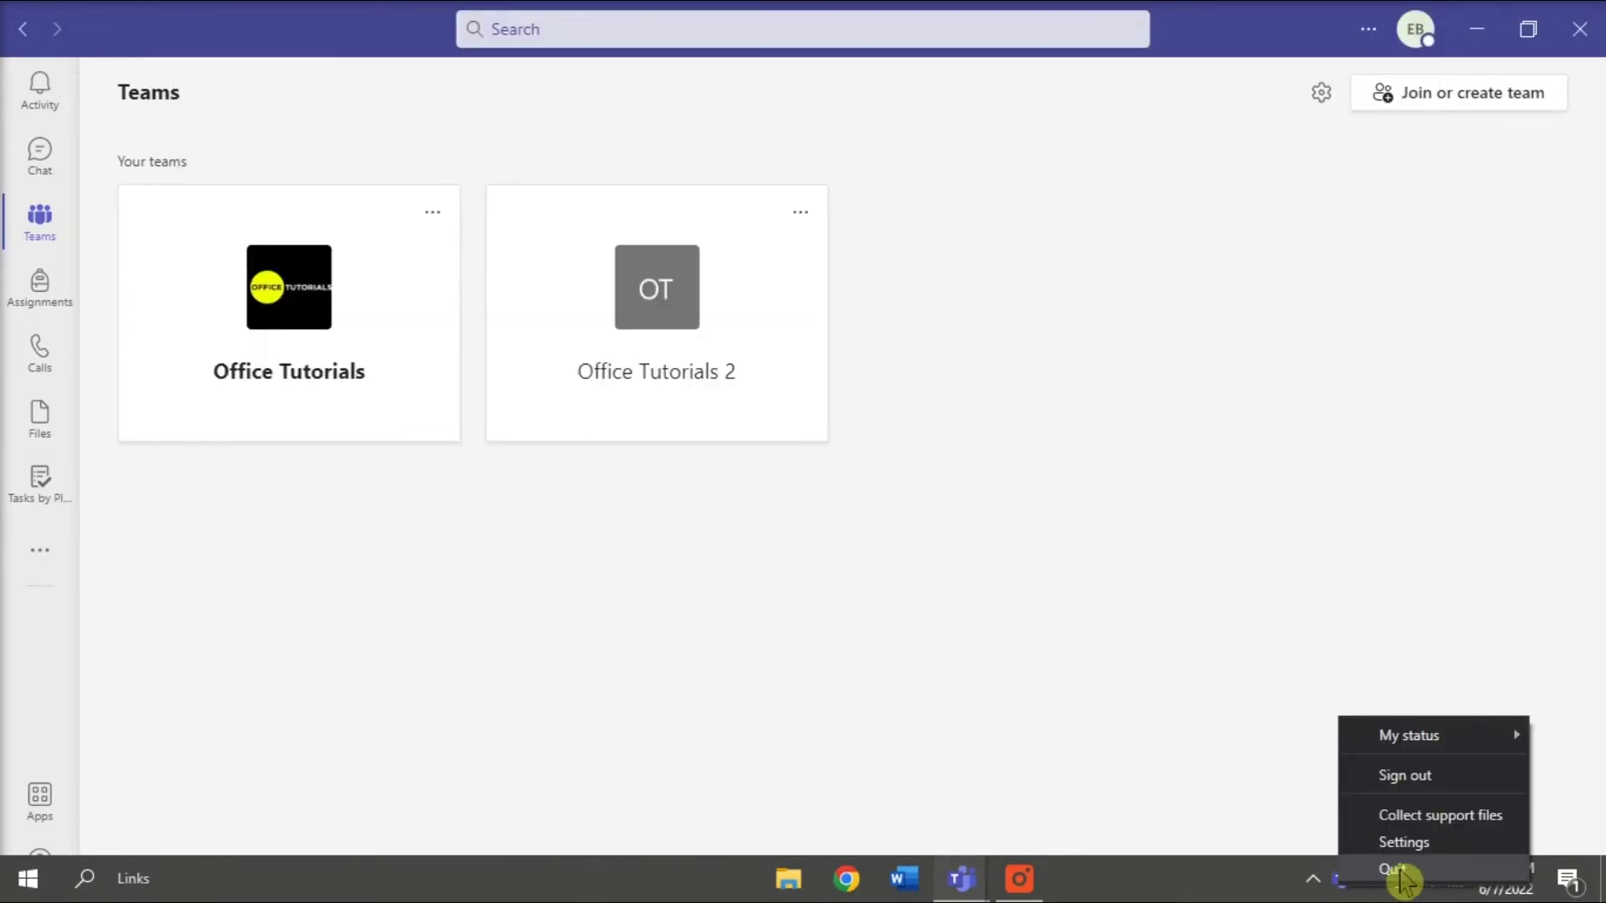
{"action": "left_click", "coordinate": [1401, 881]}
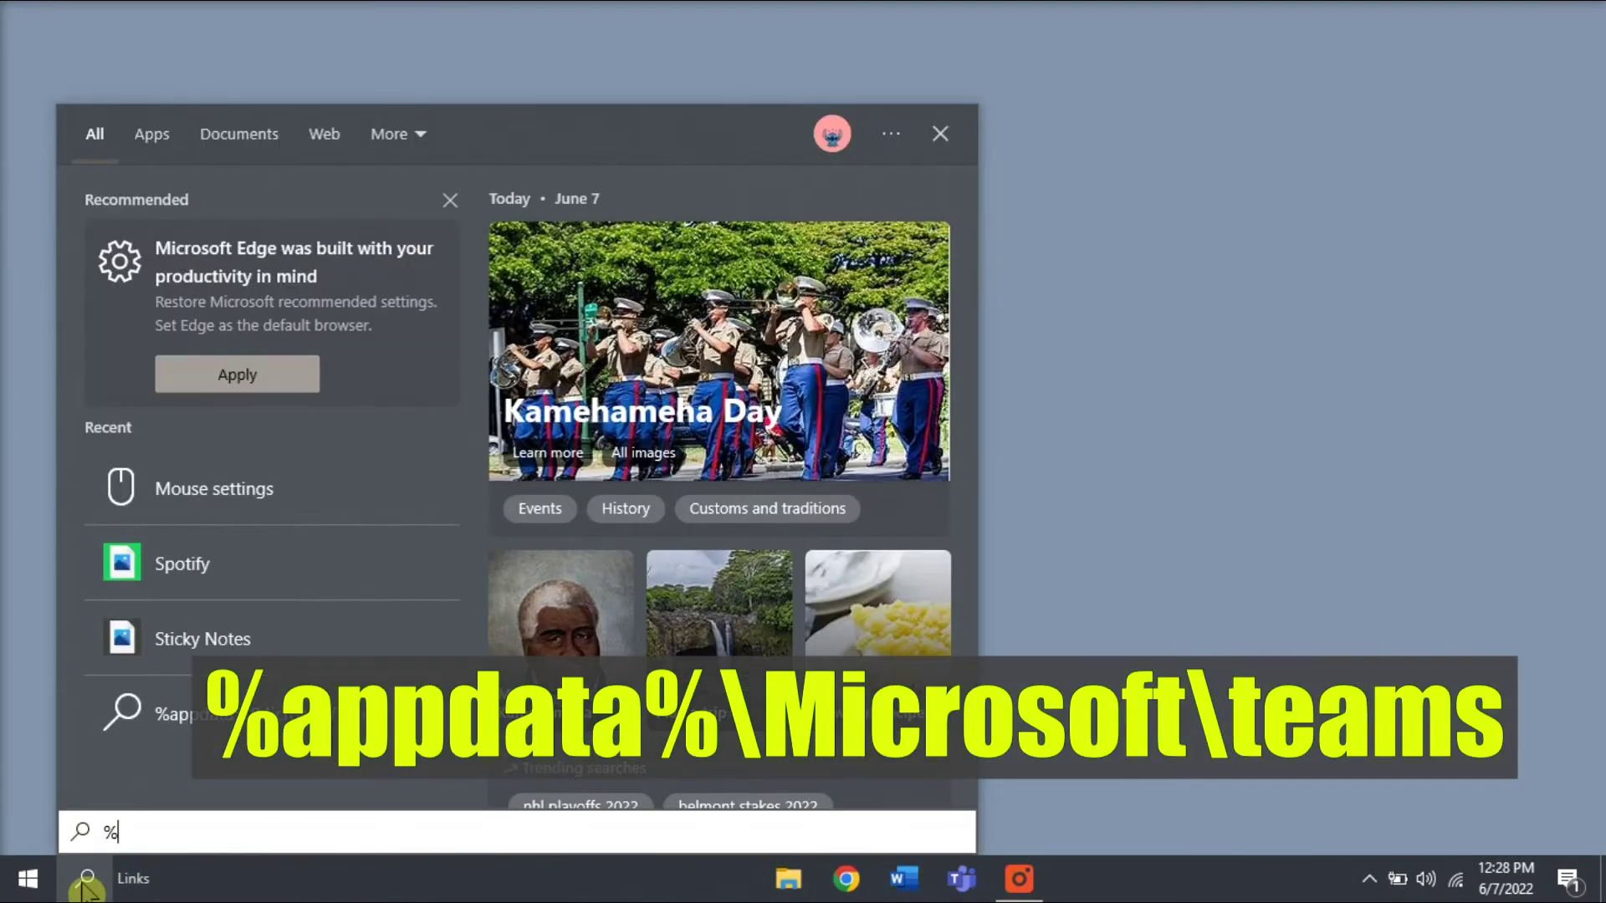
{"action": "type", "text": "appdata"}
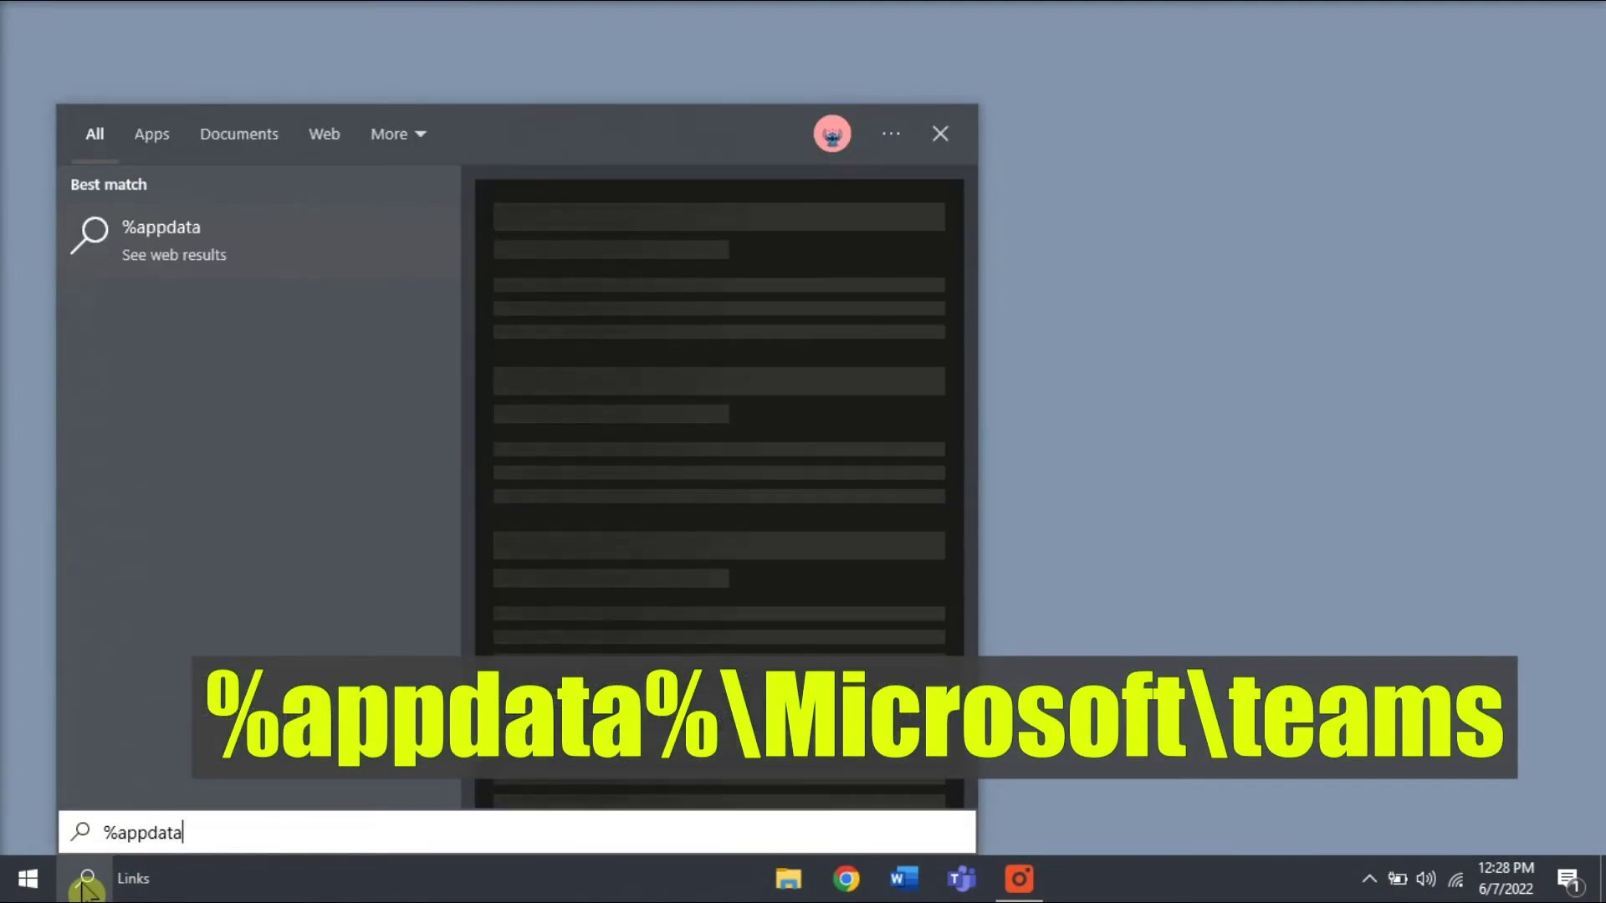
{"action": "type", "text": "%\\Microsoft"}
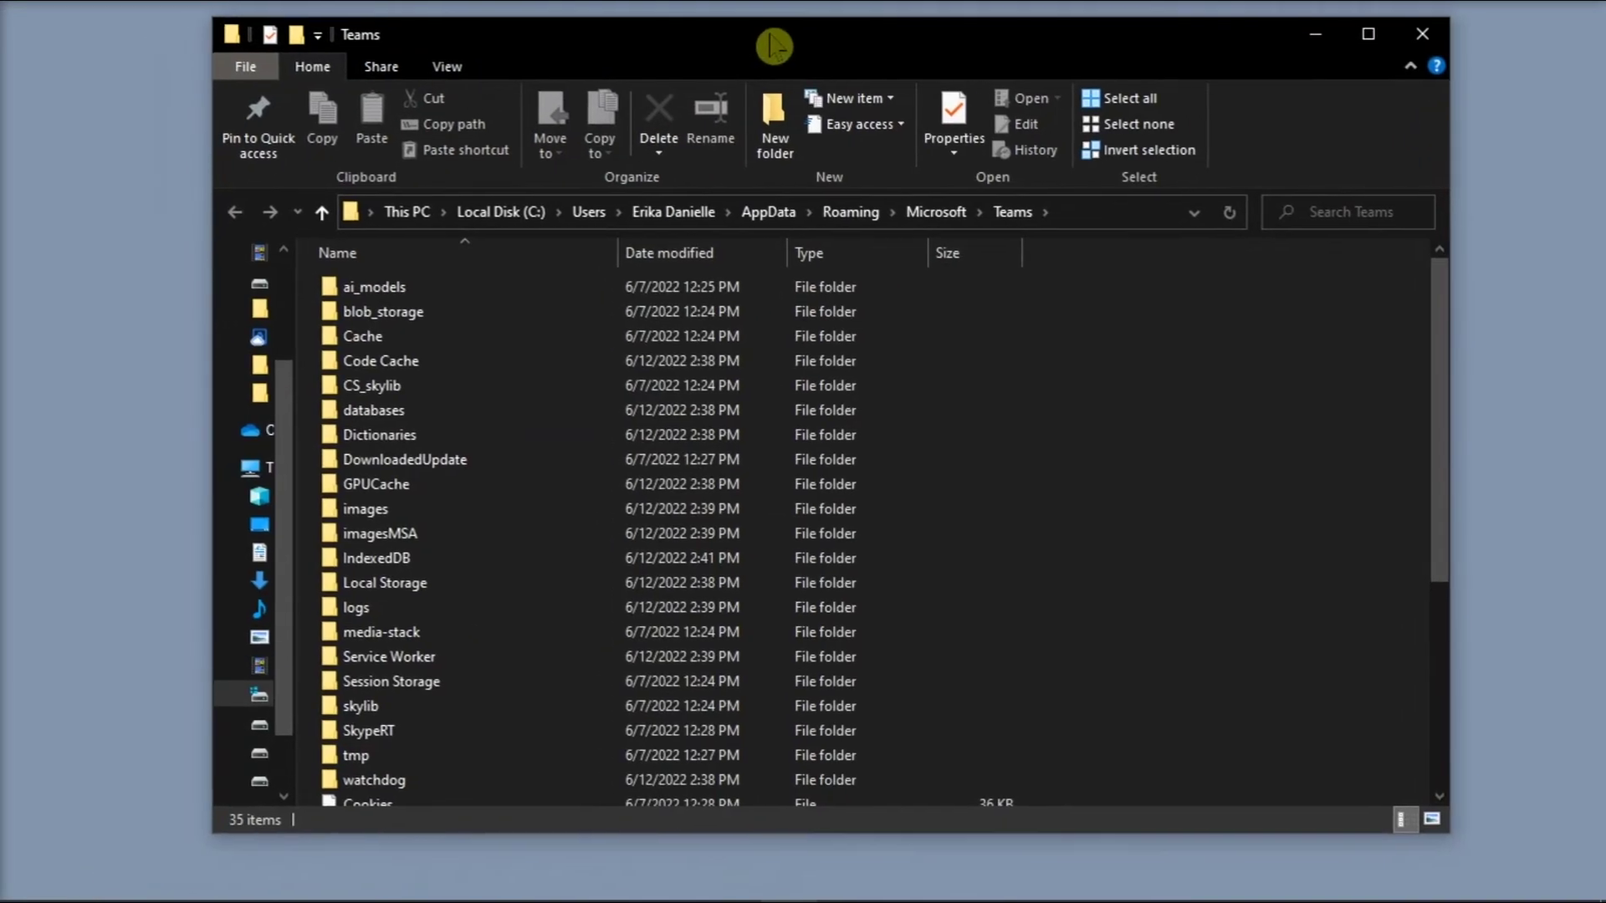
Select and delete every item in the Teams AppData folder, then close the window.
{"action": "left_click_drag", "start_coordinate": [711, 78], "coordinate": [788, 47]}
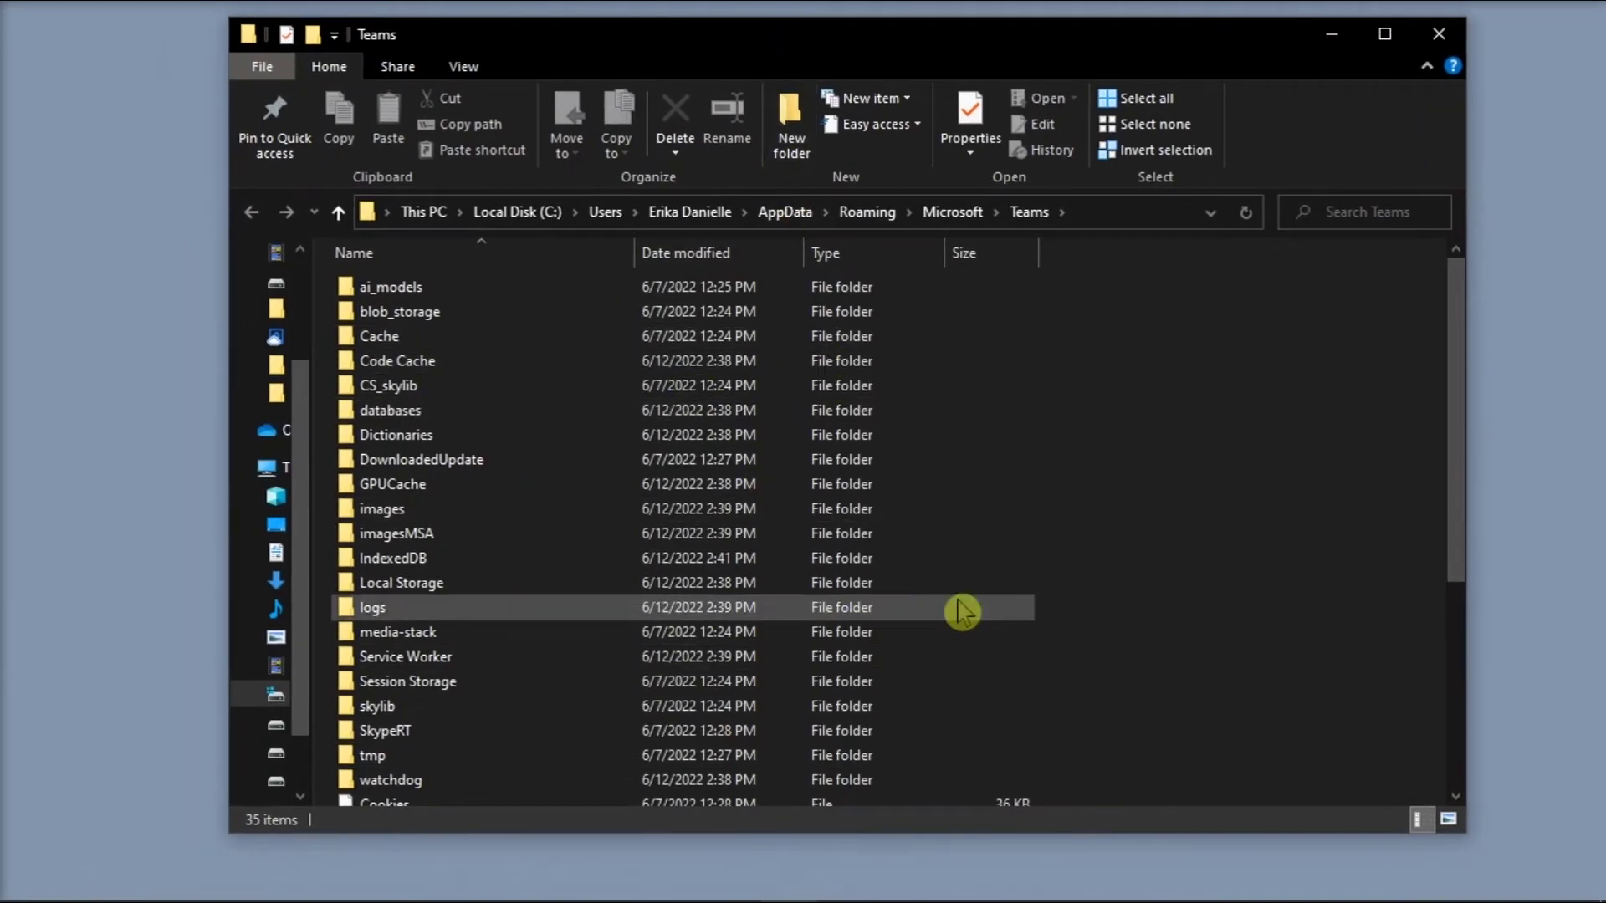
{"action": "key", "text": "ctrl+a"}
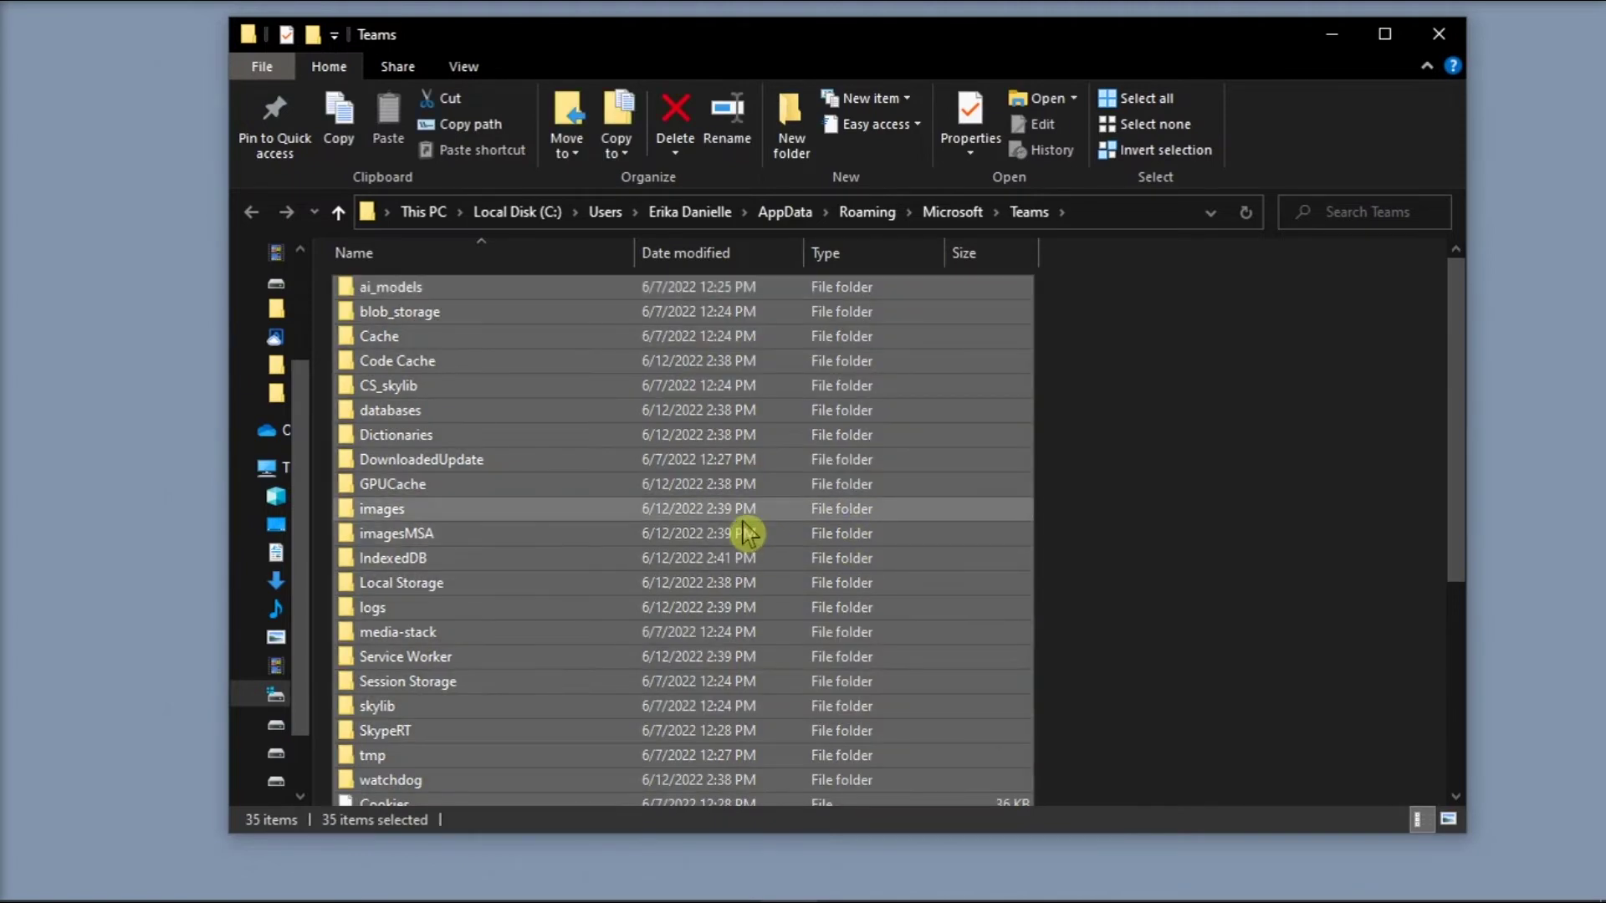
{"action": "right_click", "coordinate": [744, 532]}
{"action": "left_click", "coordinate": [800, 826]}
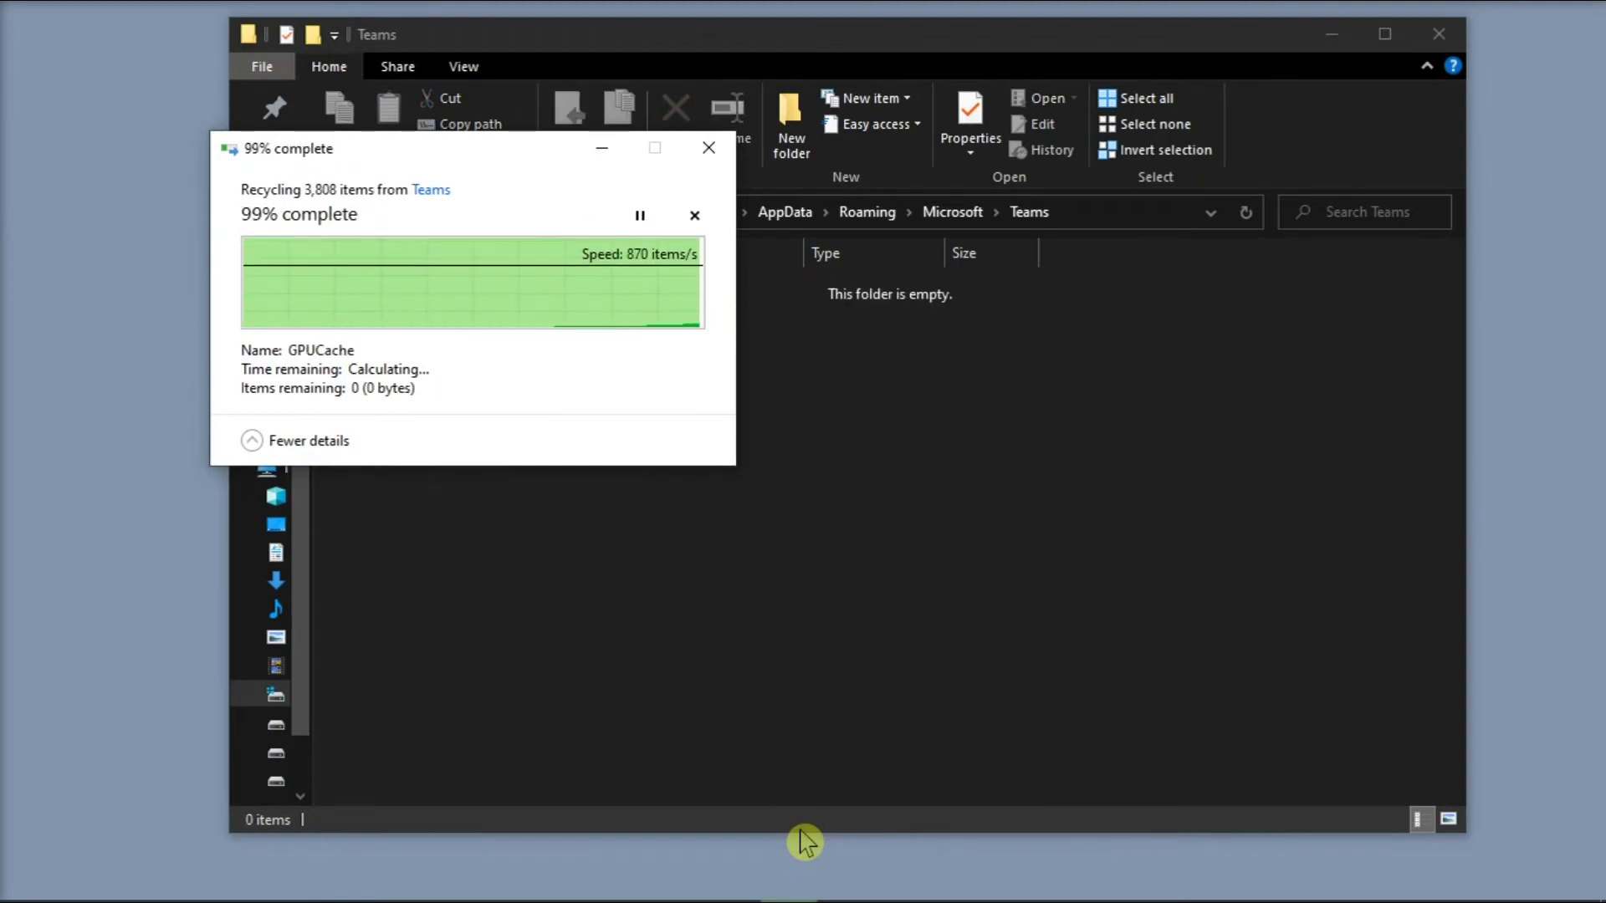
{"action": "left_click", "coordinate": [1451, 41]}
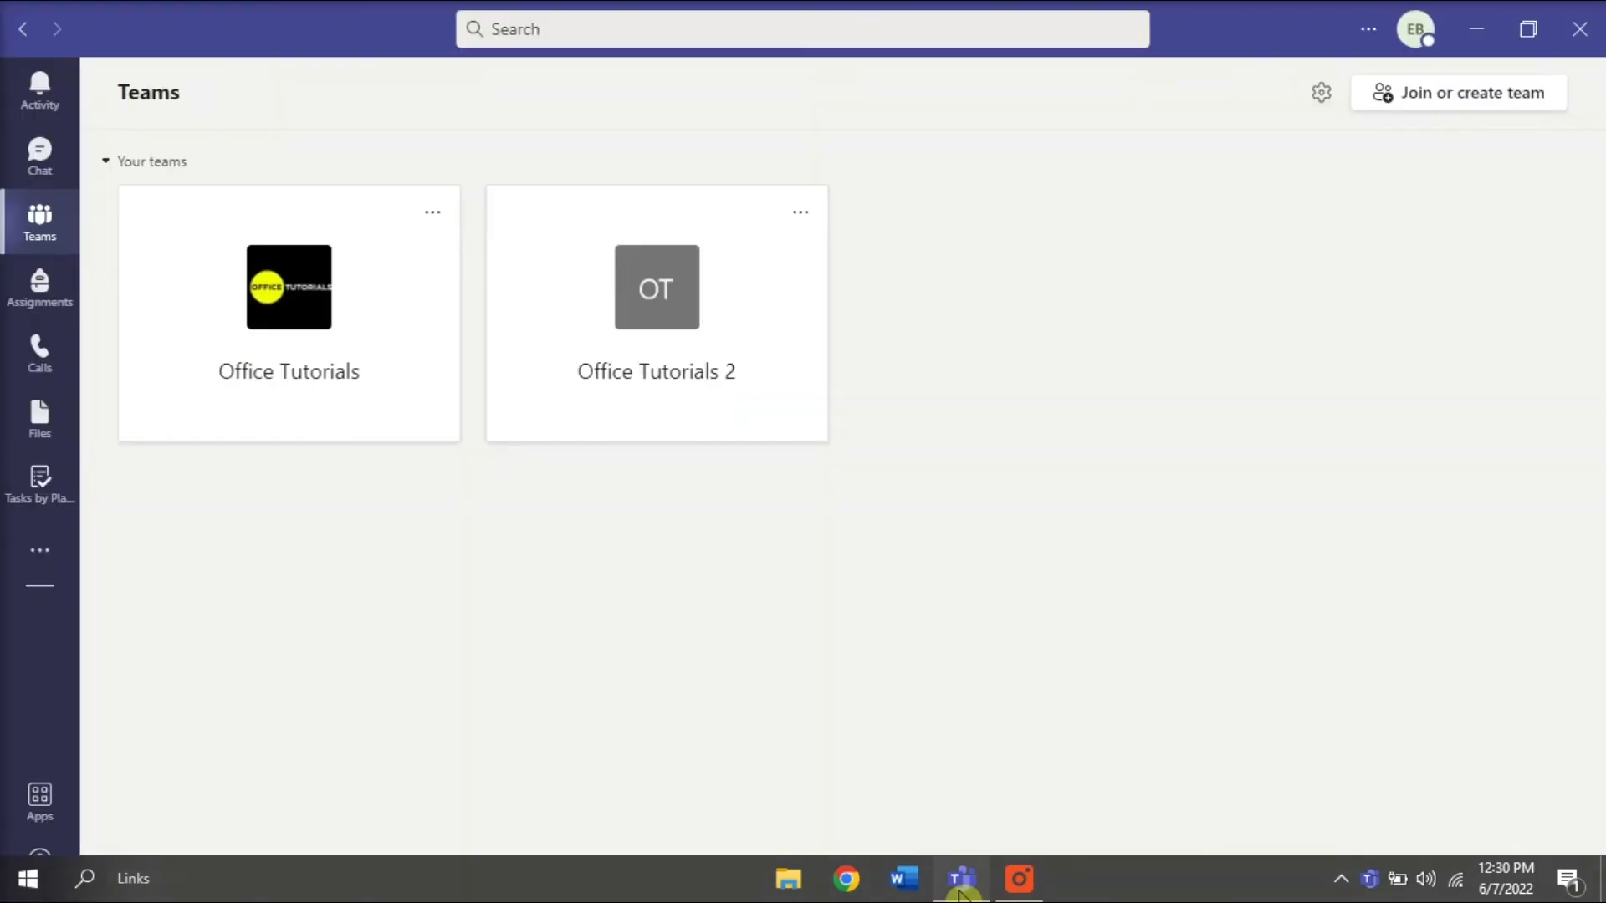
Start and join a meeting in Channel 2 and show its breakout rooms.
{"action": "left_click", "coordinate": [305, 395]}
{"action": "left_click", "coordinate": [1464, 108]}
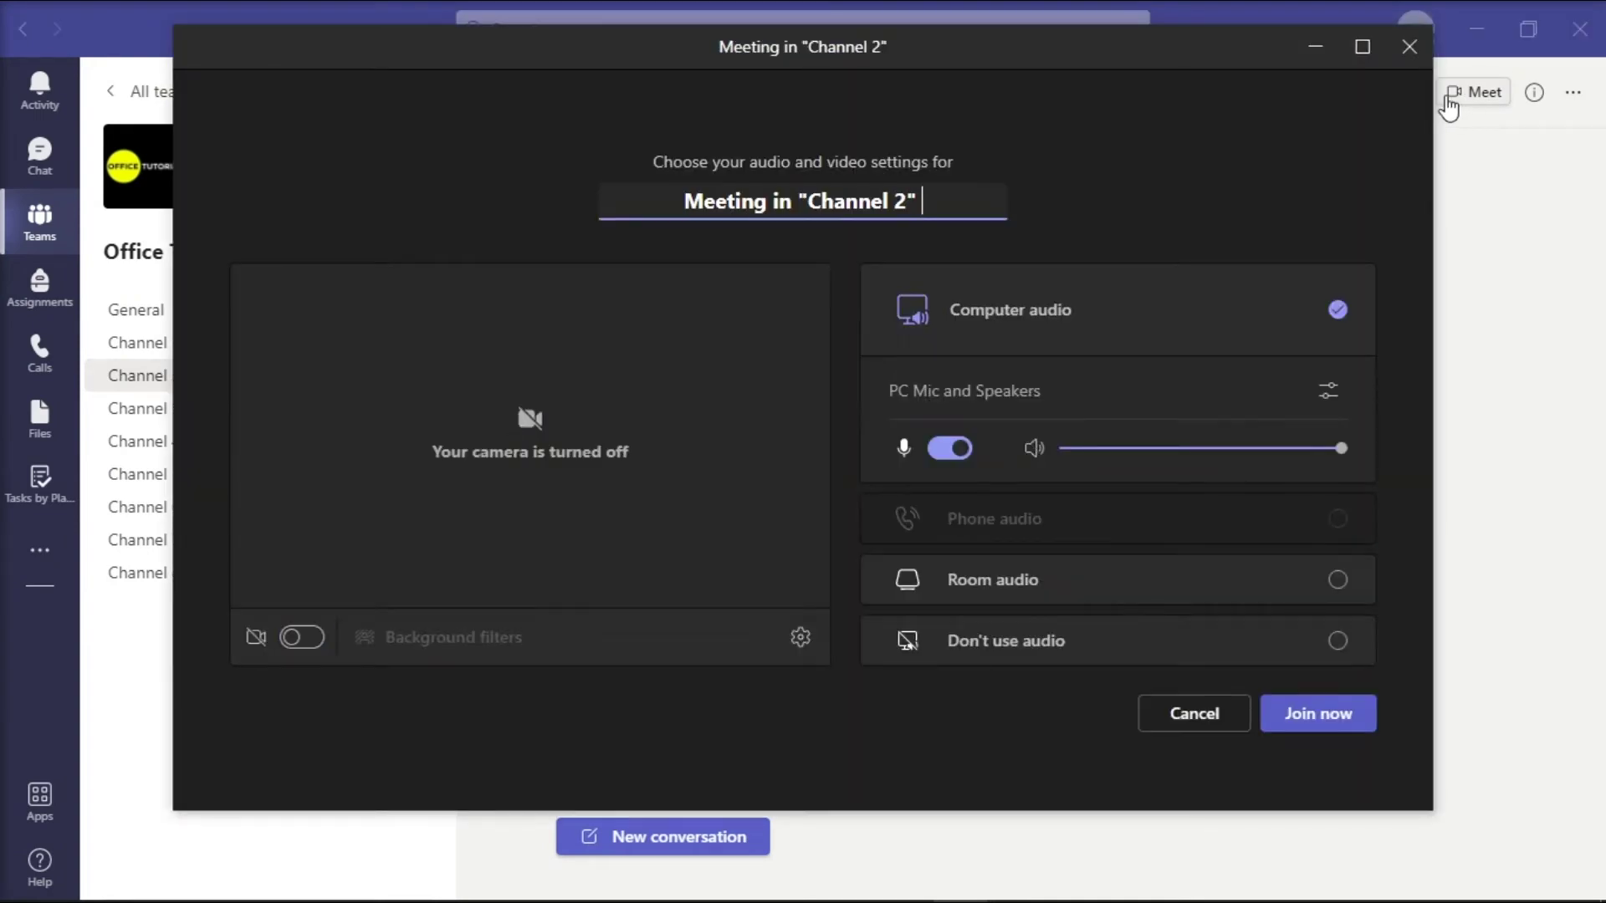
{"action": "left_click", "coordinate": [1311, 713]}
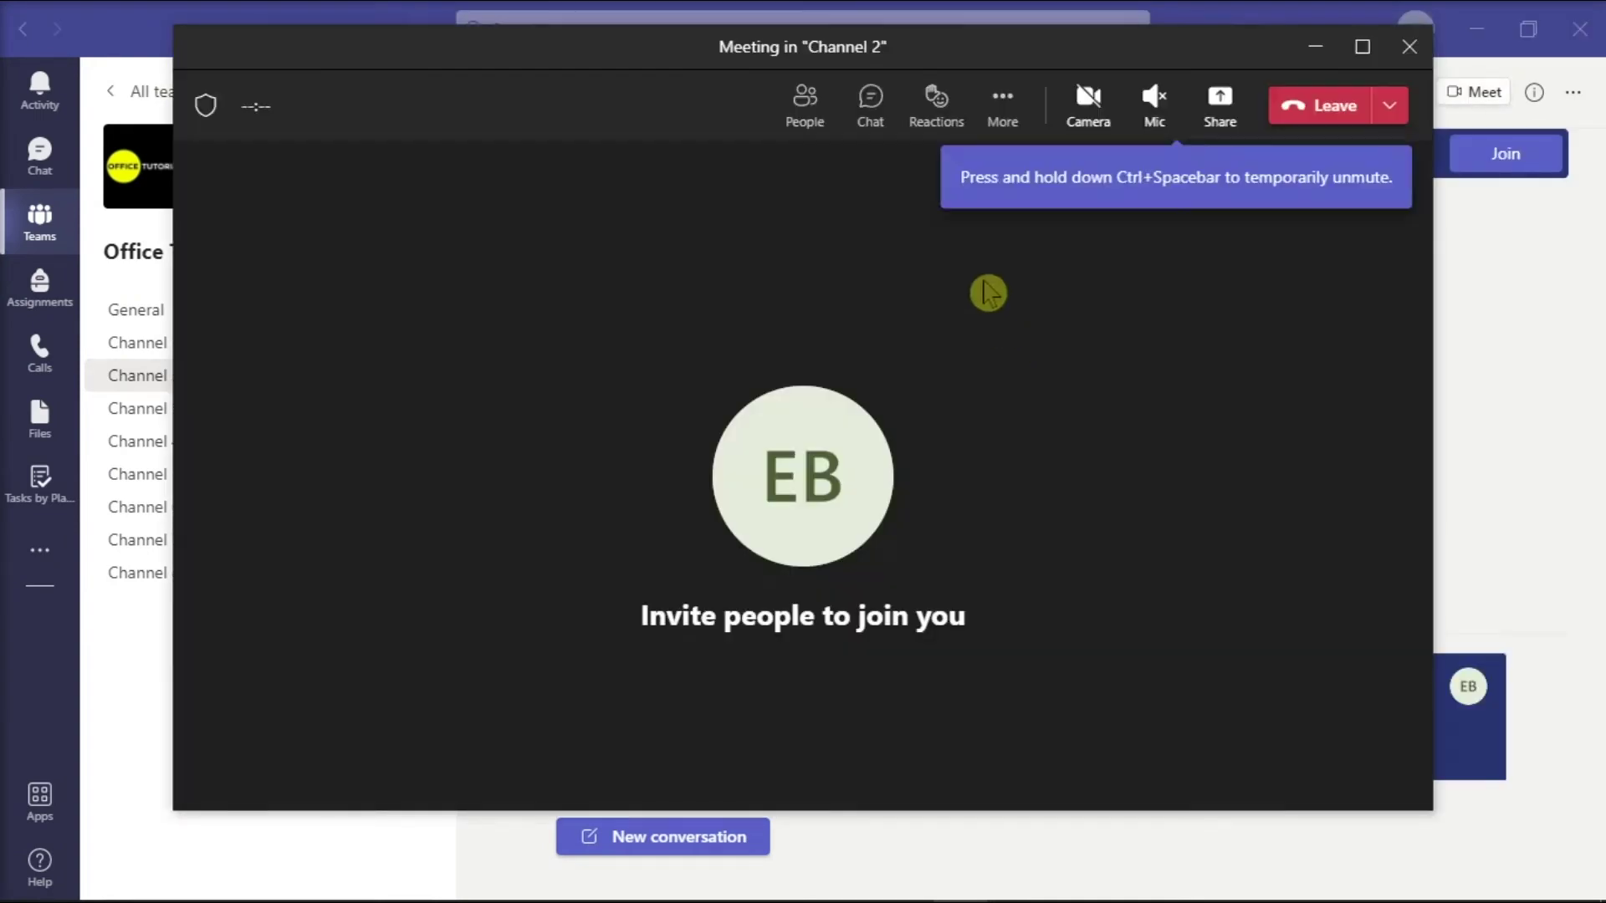
{"action": "left_click", "coordinate": [934, 111]}
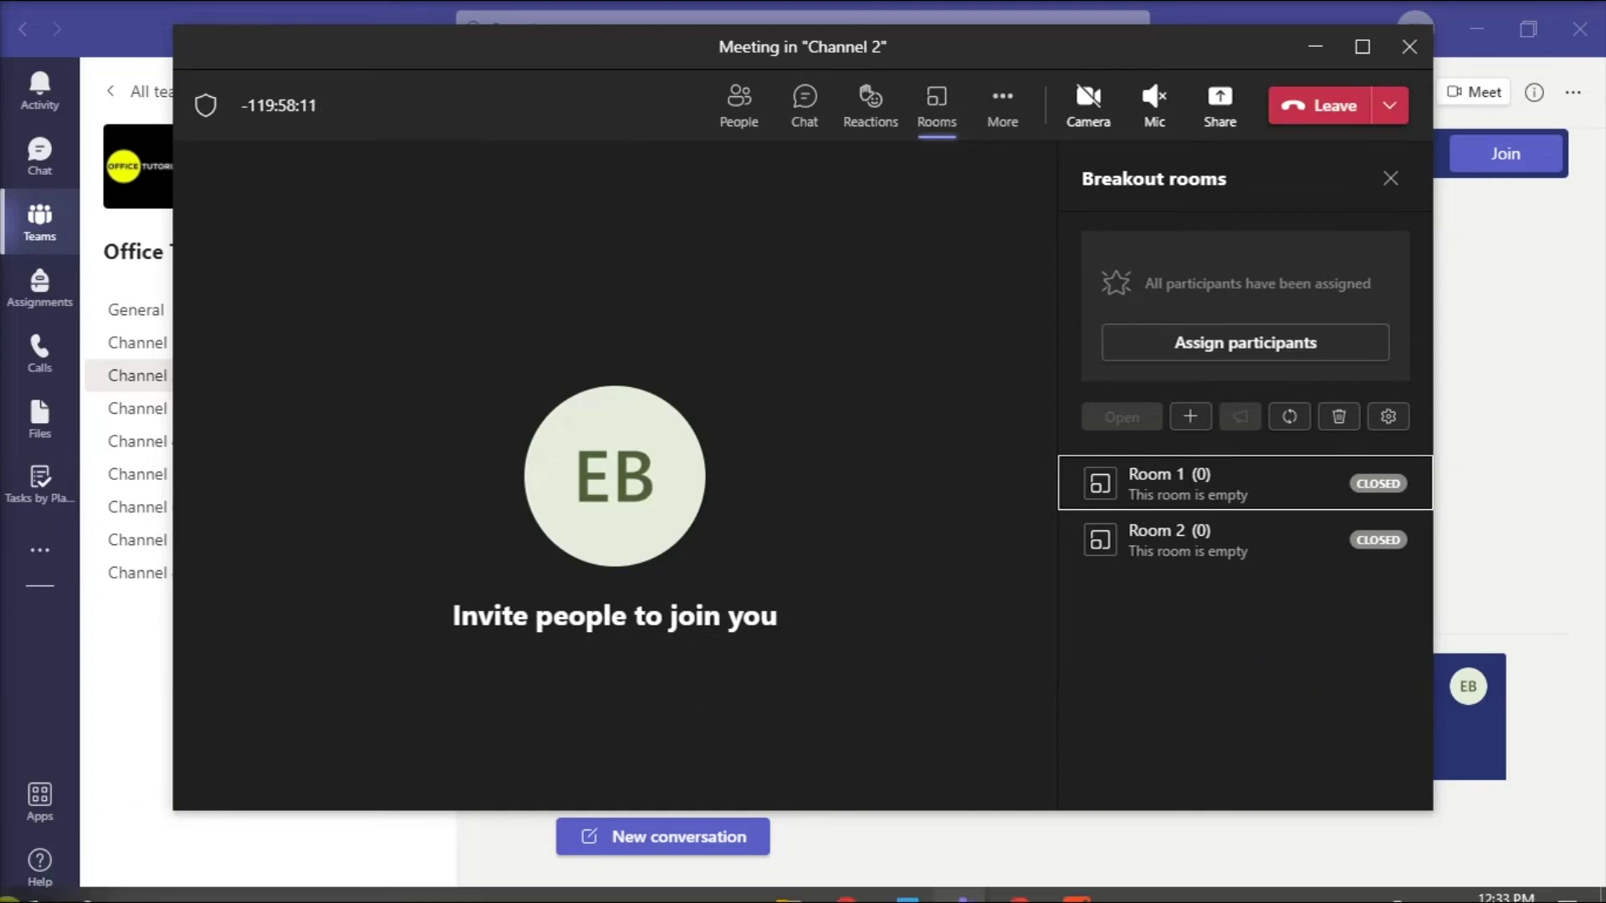
Leave the meeting window and begin a Start-menu search for an app.
{"action": "left_click", "coordinate": [28, 879]}
{"action": "left_click", "coordinate": [11, 893]}
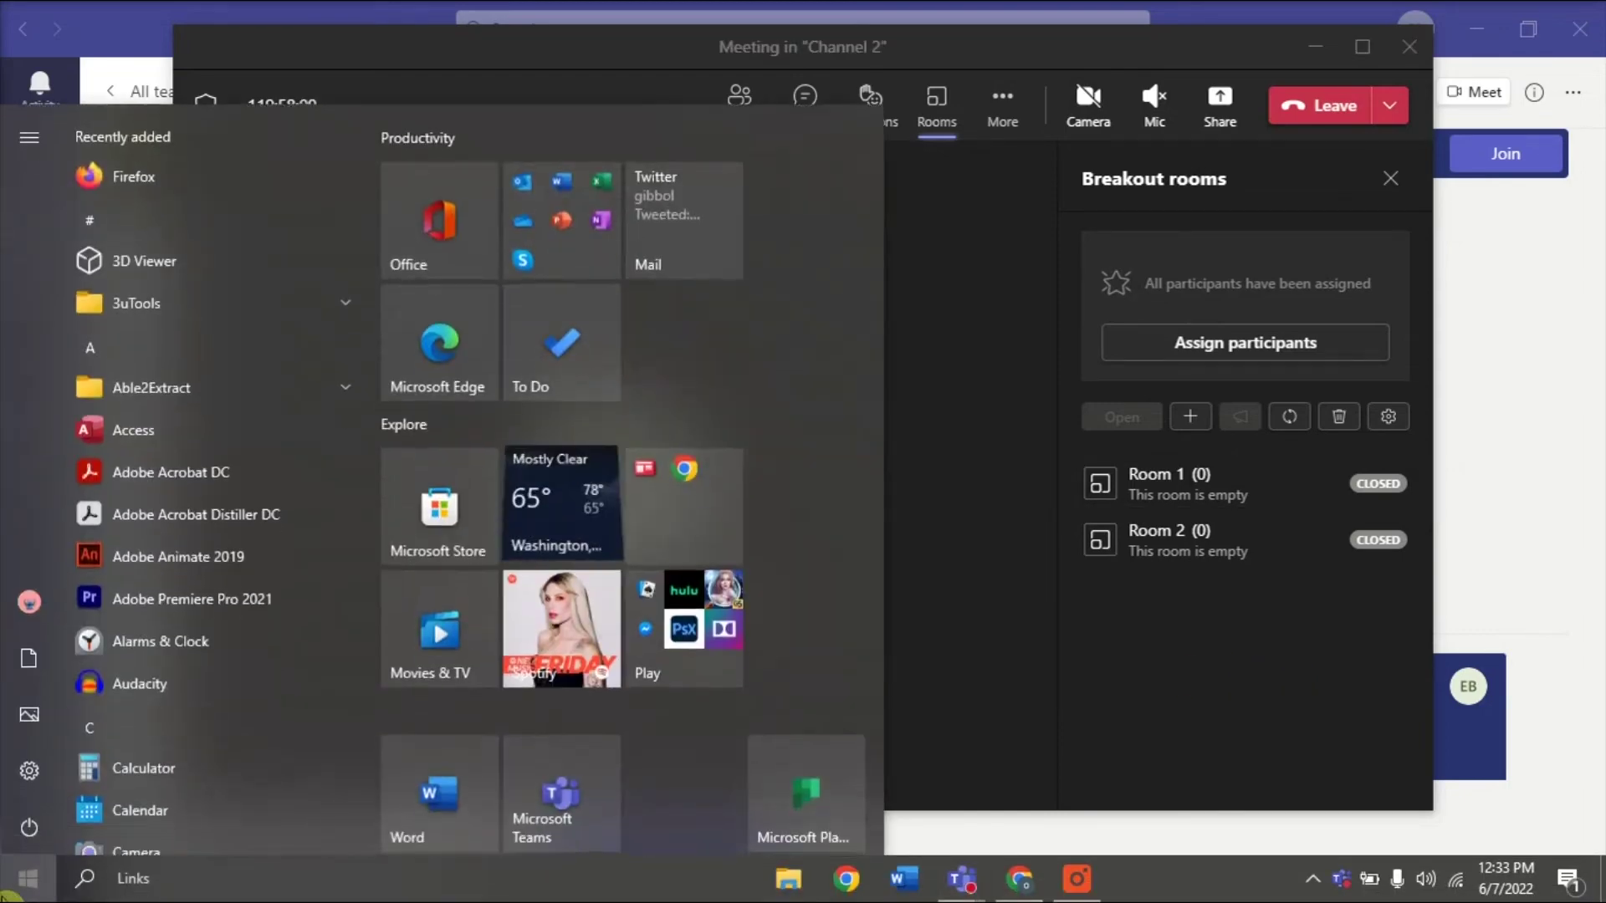
{"action": "type", "text": "teams"}
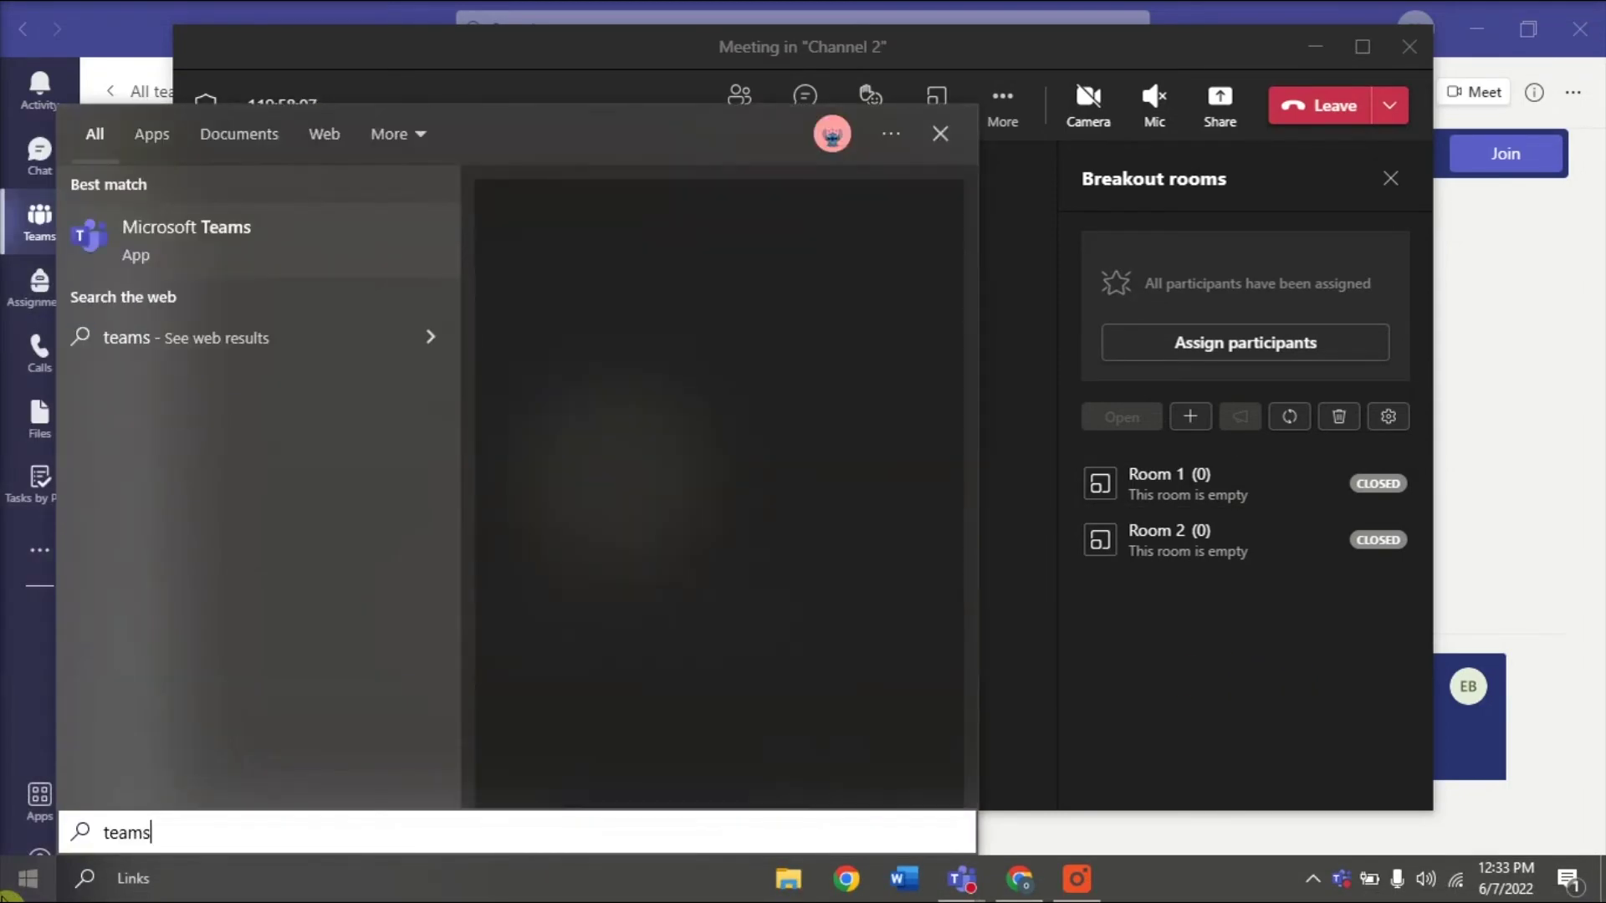
Reveal the Microsoft Teams uninstall option, then switch to the browser download page.
{"action": "right_click", "coordinate": [299, 250]}
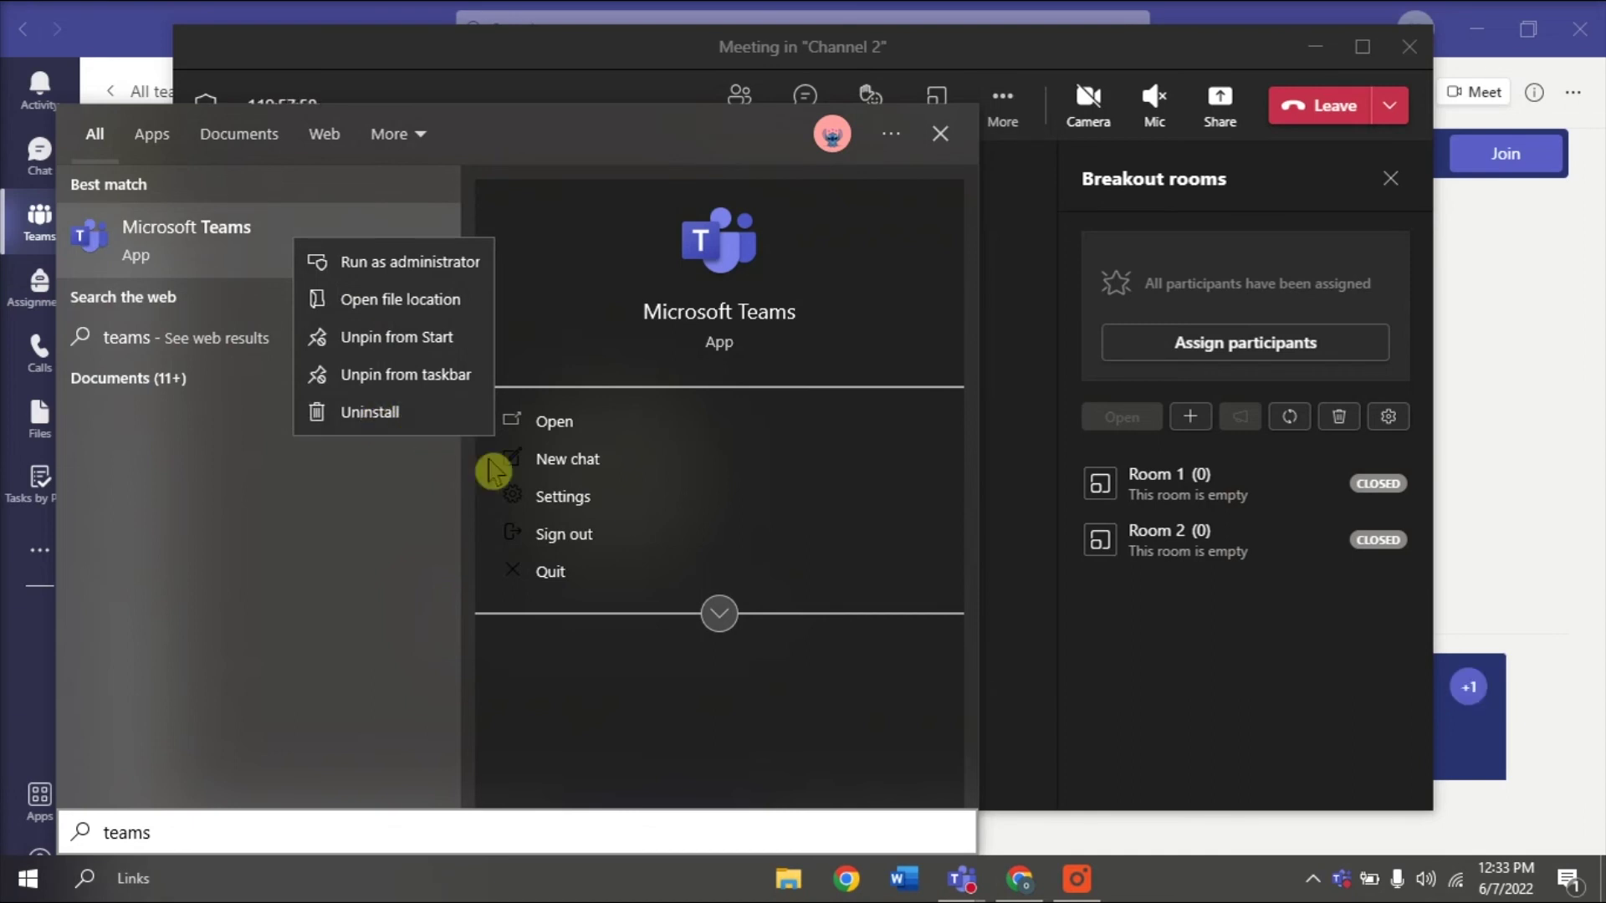
{"action": "left_click", "coordinate": [1016, 878]}
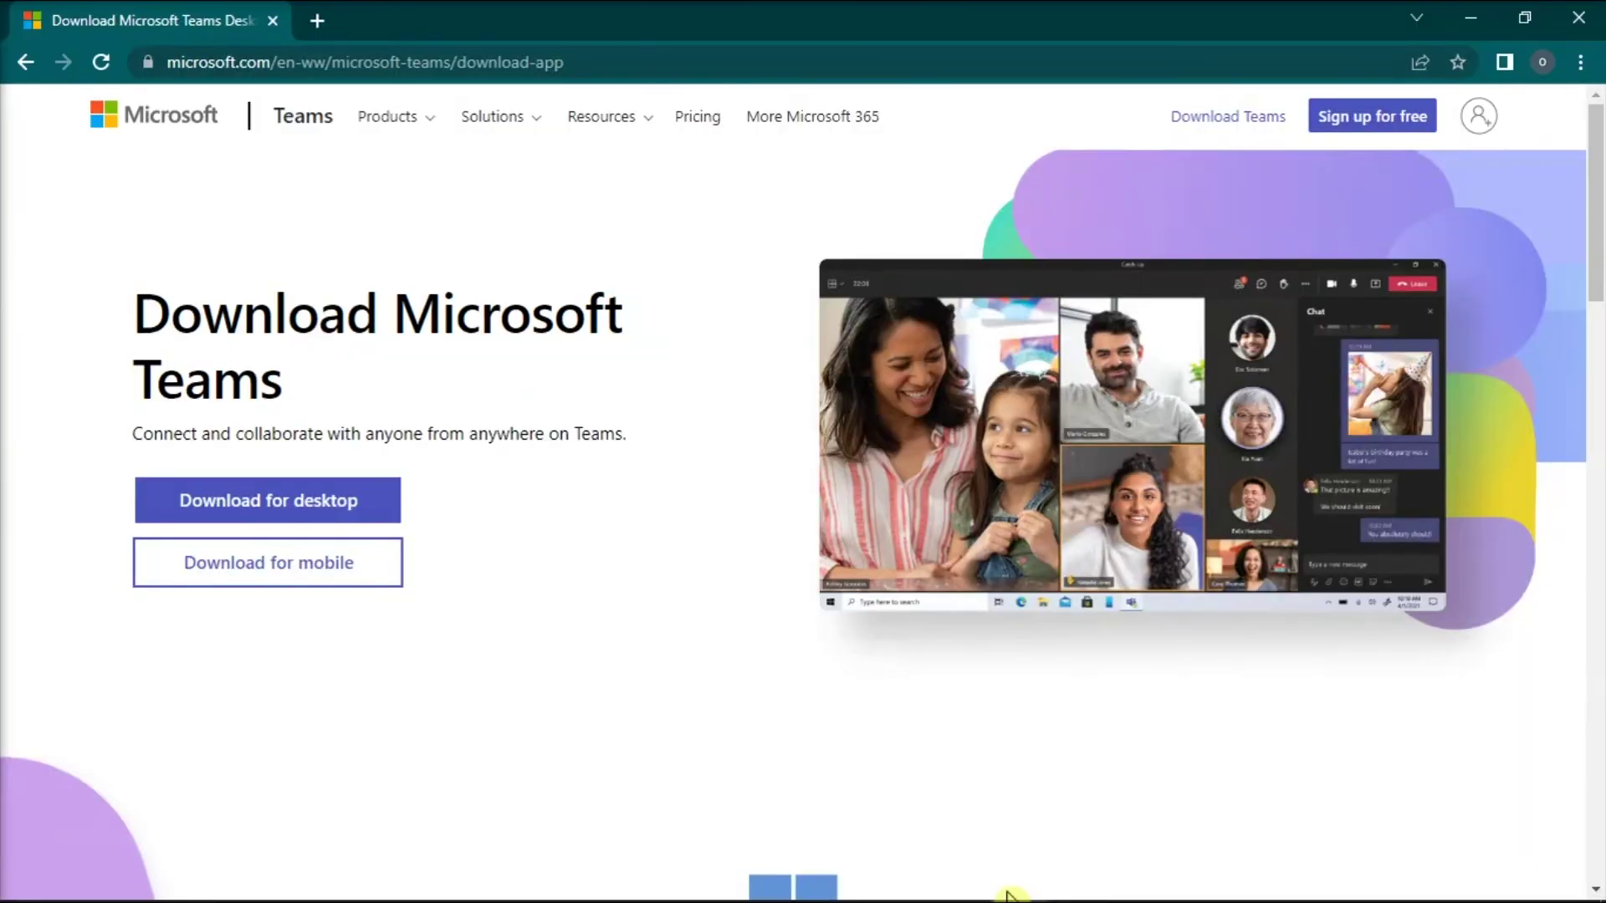
Jump to the Windows desktop download section of the Teams site.
{"action": "left_click", "coordinate": [285, 504]}
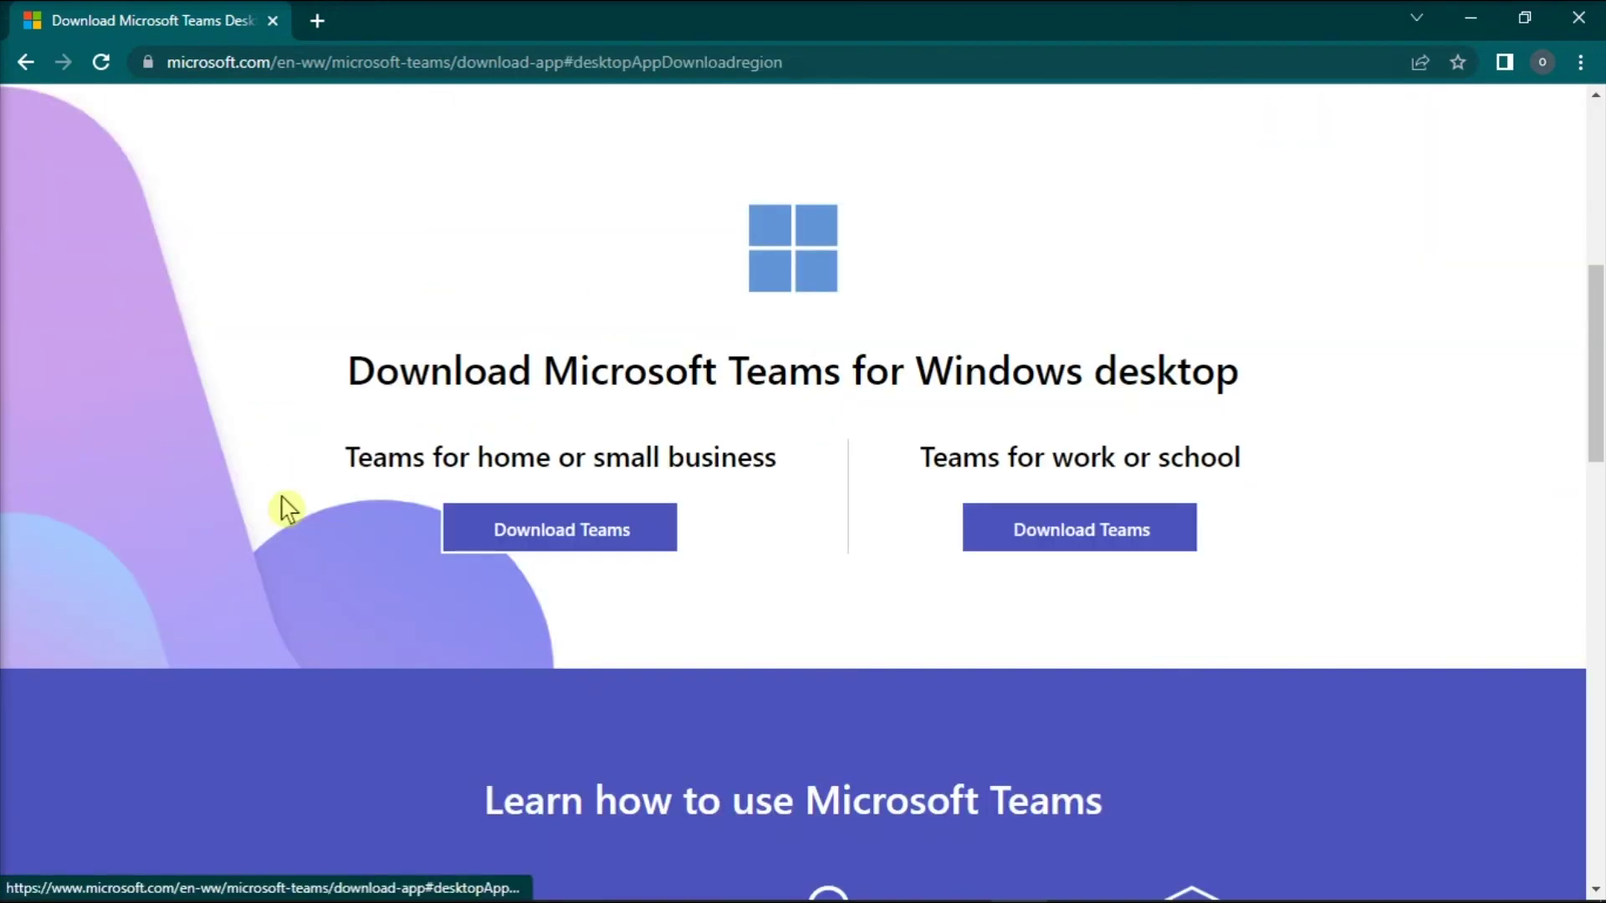